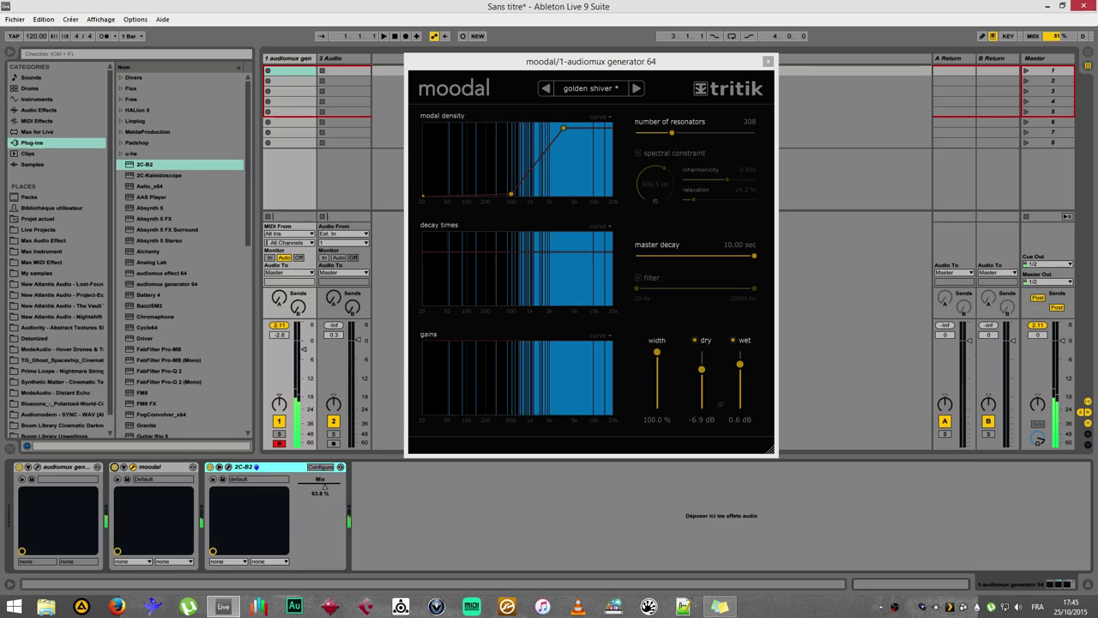
Enable moodal's spectral constraint and set f0 to 938.3 Hz, inharmonicity to 0.228, relaxation to 76.4% and the wet level to 2.4 dB.
{"action": "left_click_drag", "start_coordinate": [740, 364], "coordinate": [739, 363]}
{"action": "left_click", "coordinate": [638, 153]}
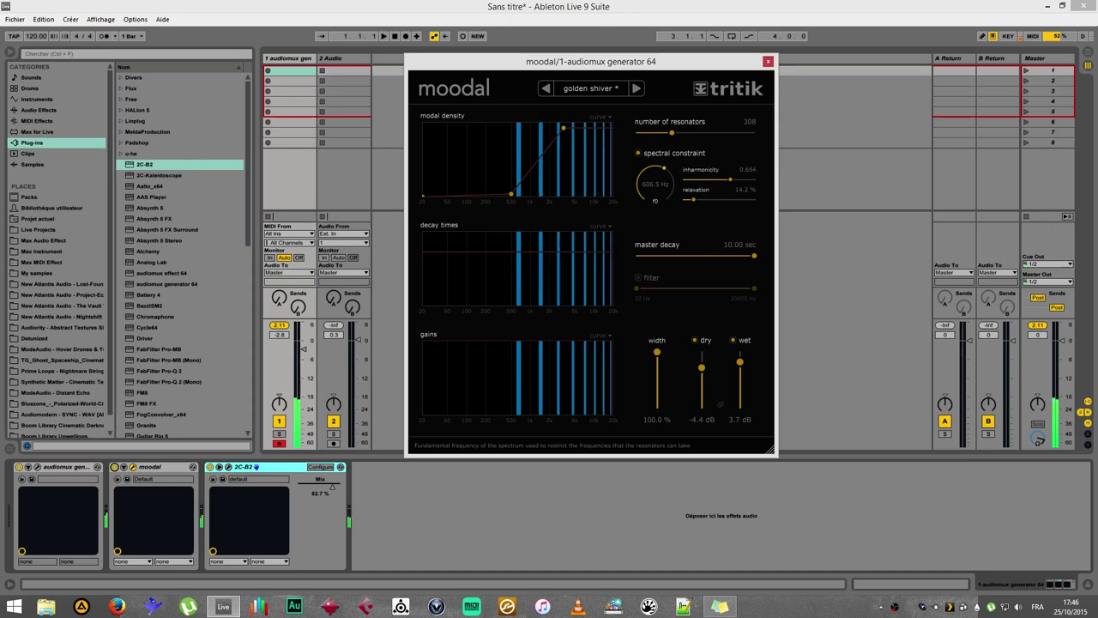
{"action": "left_click_drag", "start_coordinate": [693, 200], "coordinate": [656, 206]}
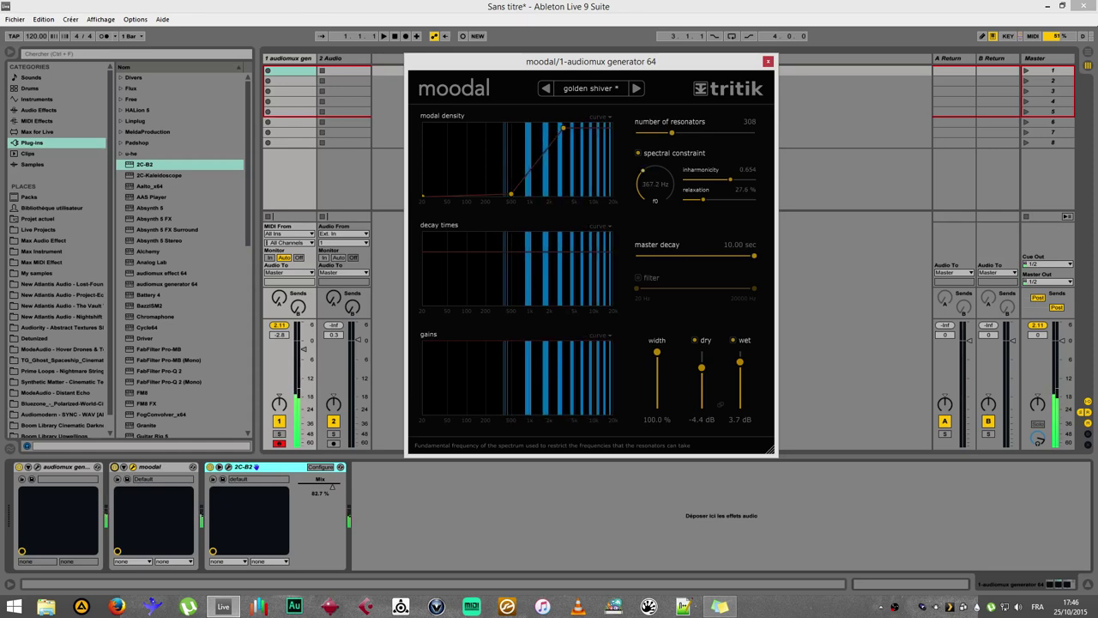
{"action": "left_click_drag", "start_coordinate": [739, 361], "coordinate": [740, 363]}
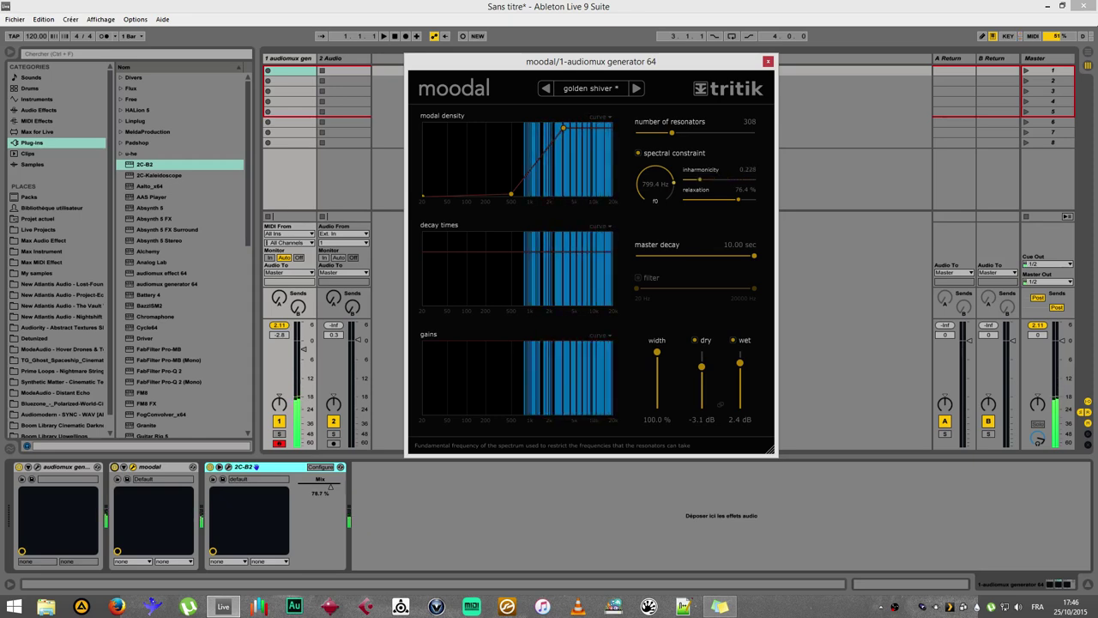
{"action": "left_click_drag", "start_coordinate": [655, 183], "coordinate": [655, 256]}
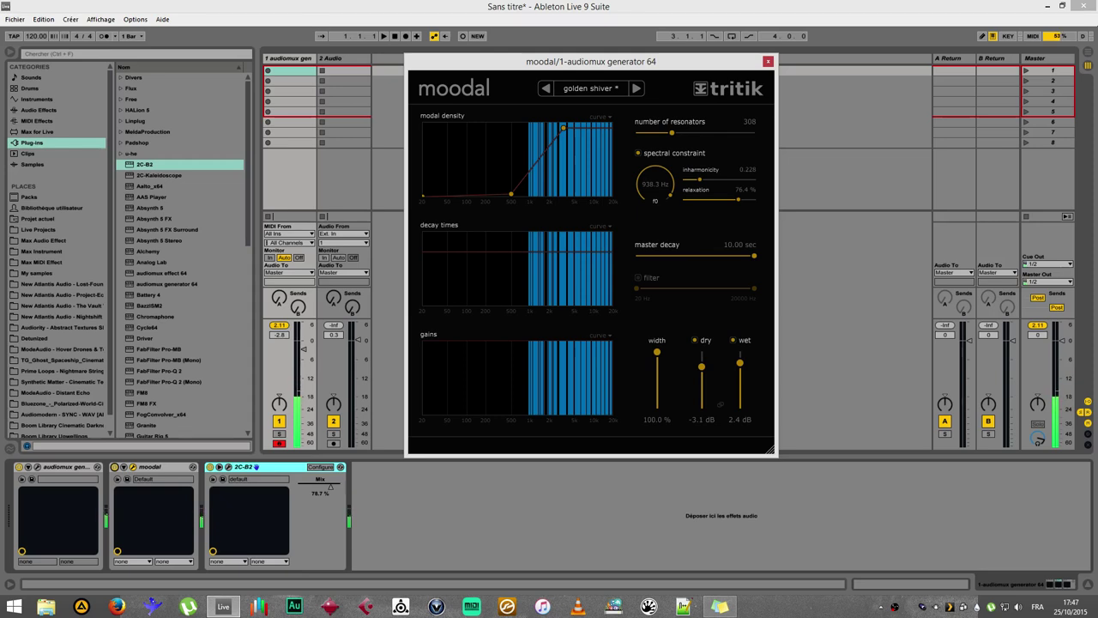
Set the 2C-B2 mix to 52.0% and raise moodal's wet level to 5.6 dB.
{"action": "left_click_drag", "start_coordinate": [330, 487], "coordinate": [326, 487]}
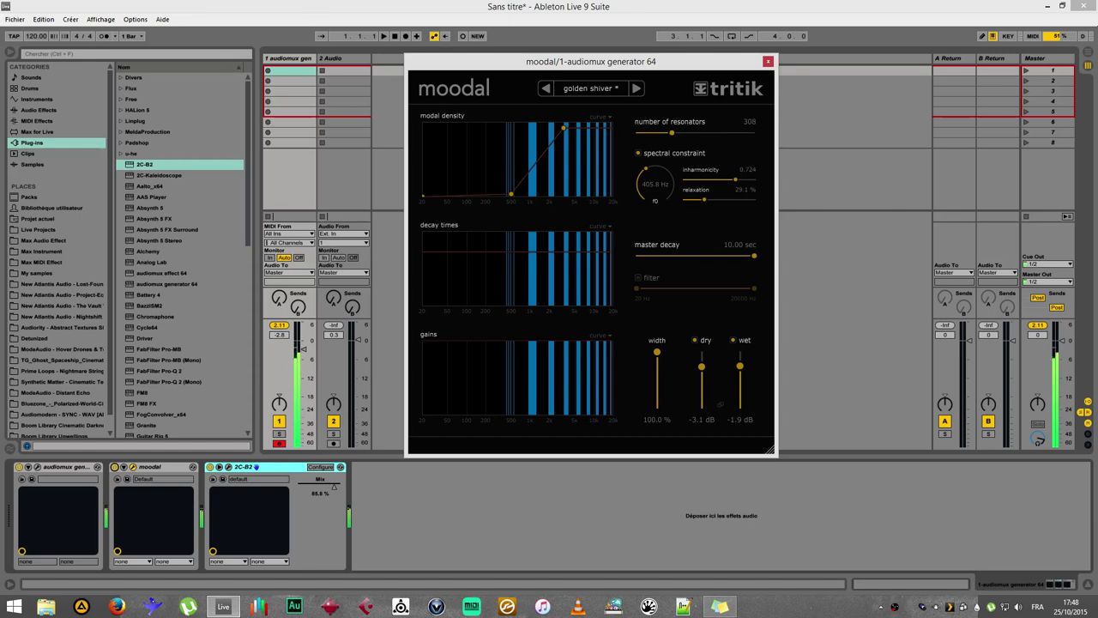
{"action": "left_click_drag", "start_coordinate": [334, 485], "coordinate": [320, 486]}
{"action": "left_click_drag", "start_coordinate": [740, 366], "coordinate": [739, 359]}
Add the TB_Barricade_v3 limiter after 2C-B2 at the end of the device chain and close its plug-in window.
{"action": "left_click_drag", "start_coordinate": [248, 163], "coordinate": [248, 349]}
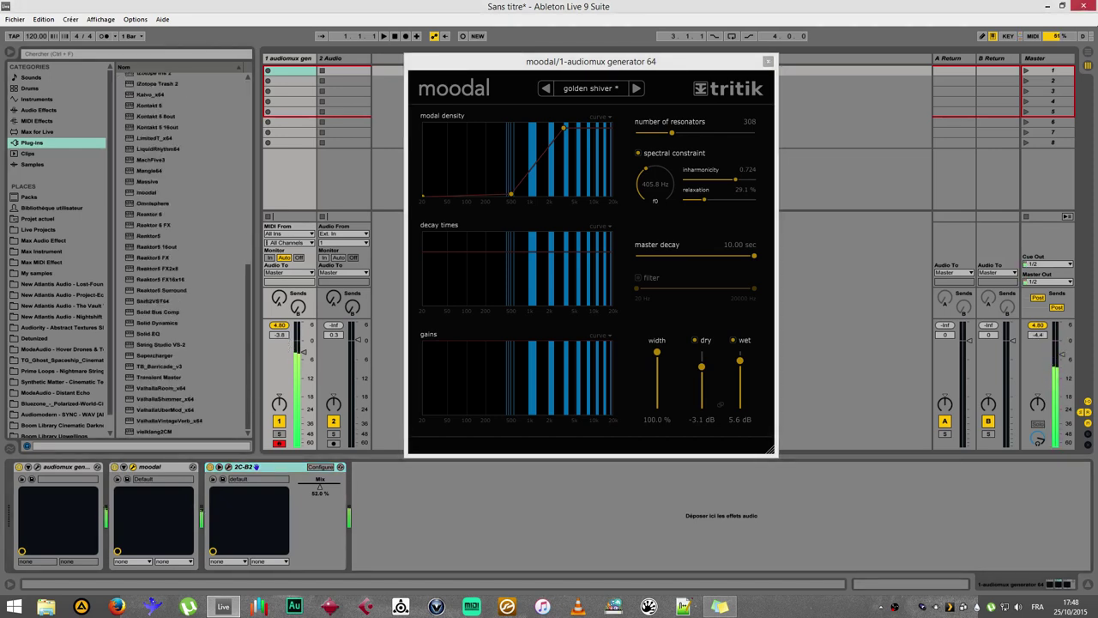
{"action": "double_click", "coordinate": [159, 366]}
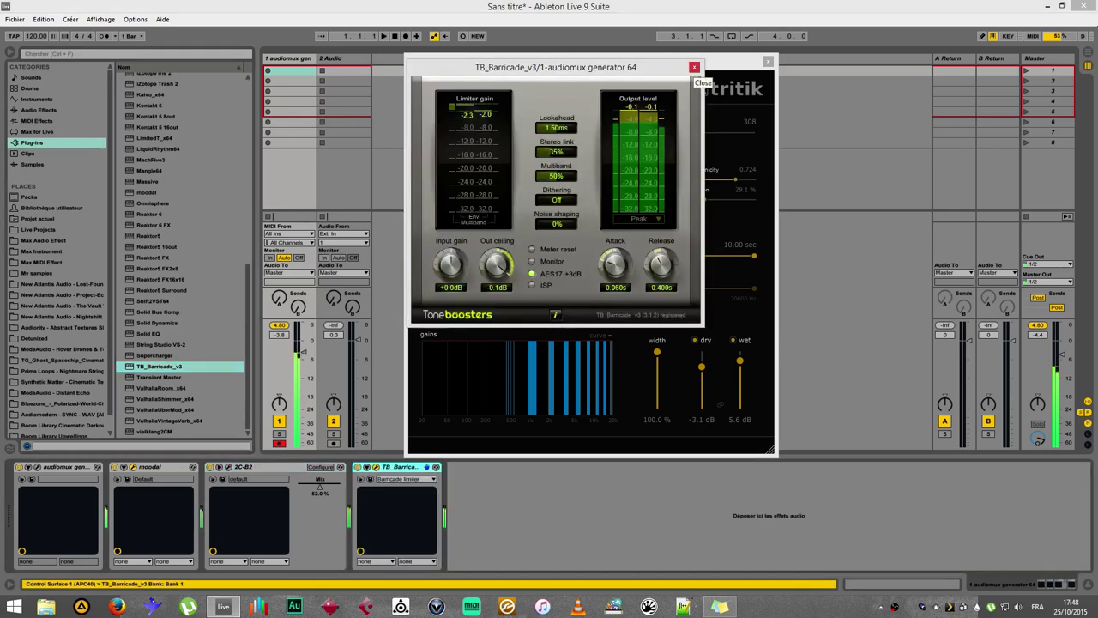
{"action": "left_click", "coordinate": [694, 66]}
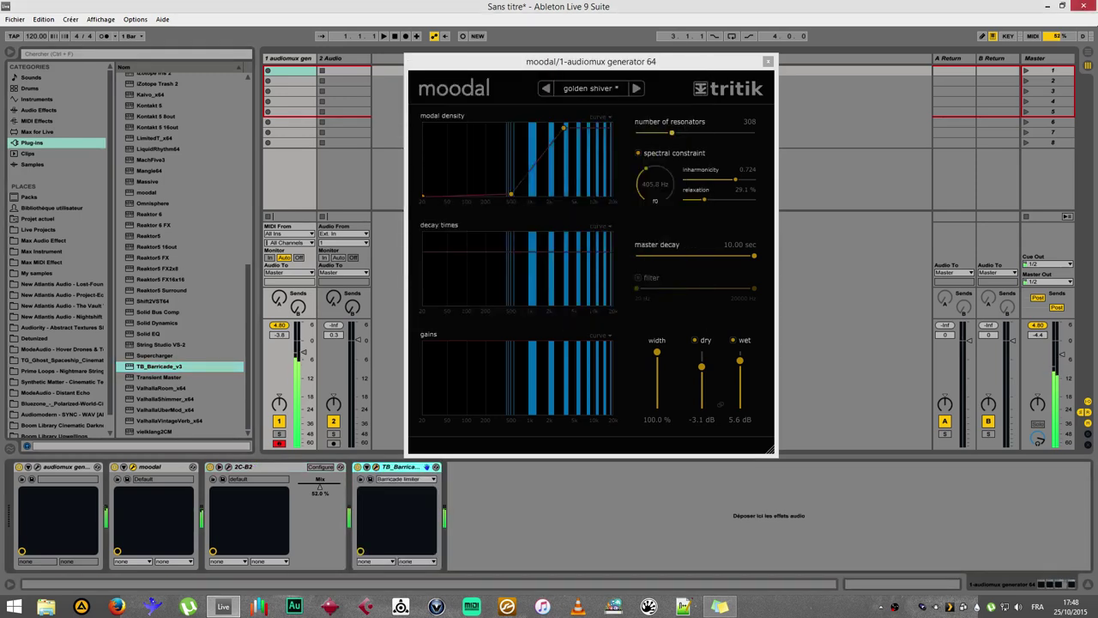
Load the large cathedral factory preset from the spaces category in moodal.
{"action": "left_click", "coordinate": [590, 89]}
{"action": "mouse_move", "coordinate": [572, 182]}
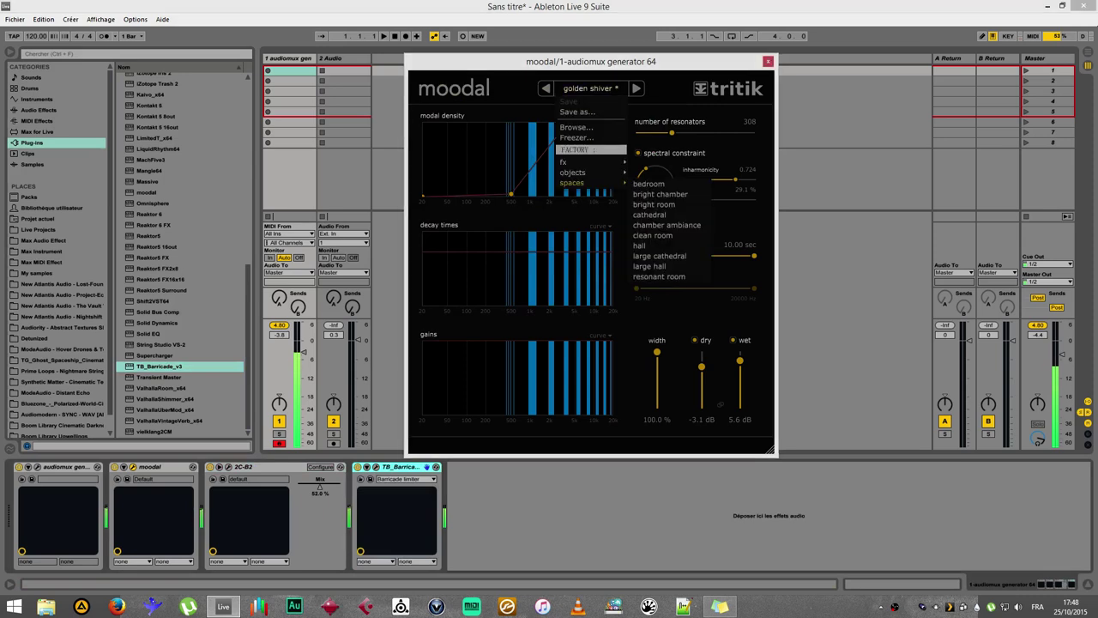
{"action": "left_click", "coordinate": [659, 256]}
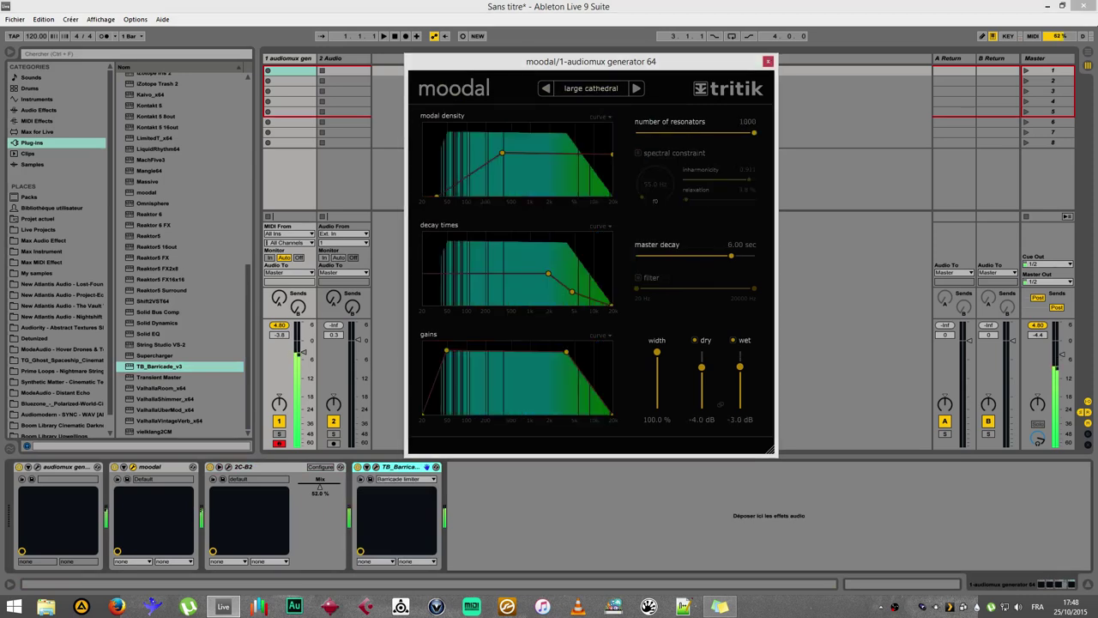
Enable the spectral constraint with f0 390.4 Hz, inharmonicity 0.874 and relaxation 44.1%, and set the 2C-B2 mix to 63.8%.
{"action": "left_click", "coordinate": [638, 153]}
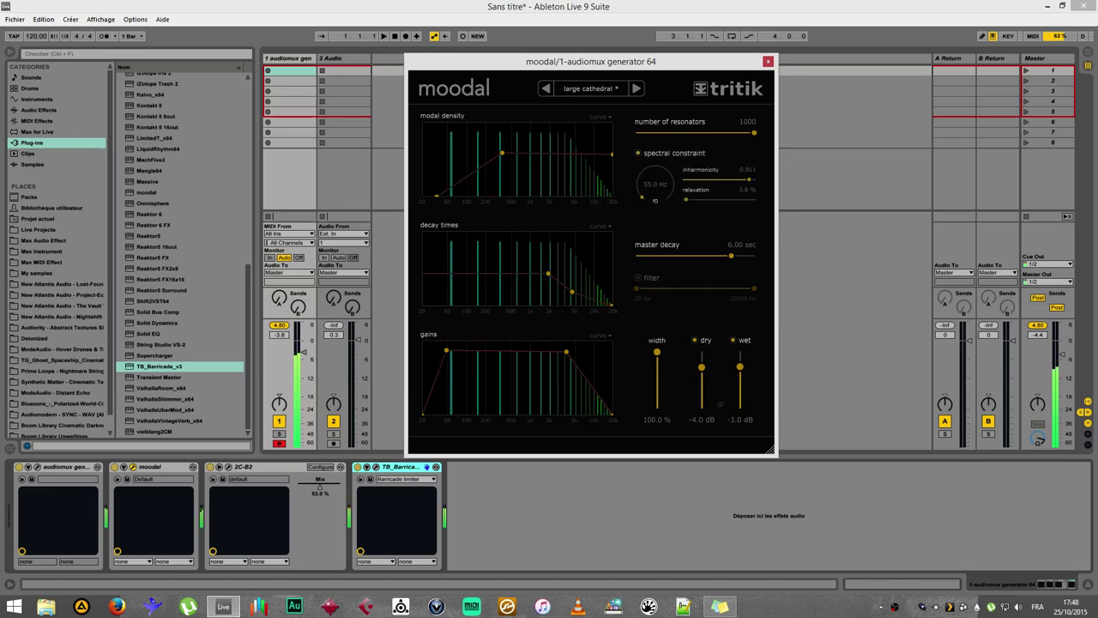
{"action": "left_click_drag", "start_coordinate": [655, 184], "coordinate": [655, 144]}
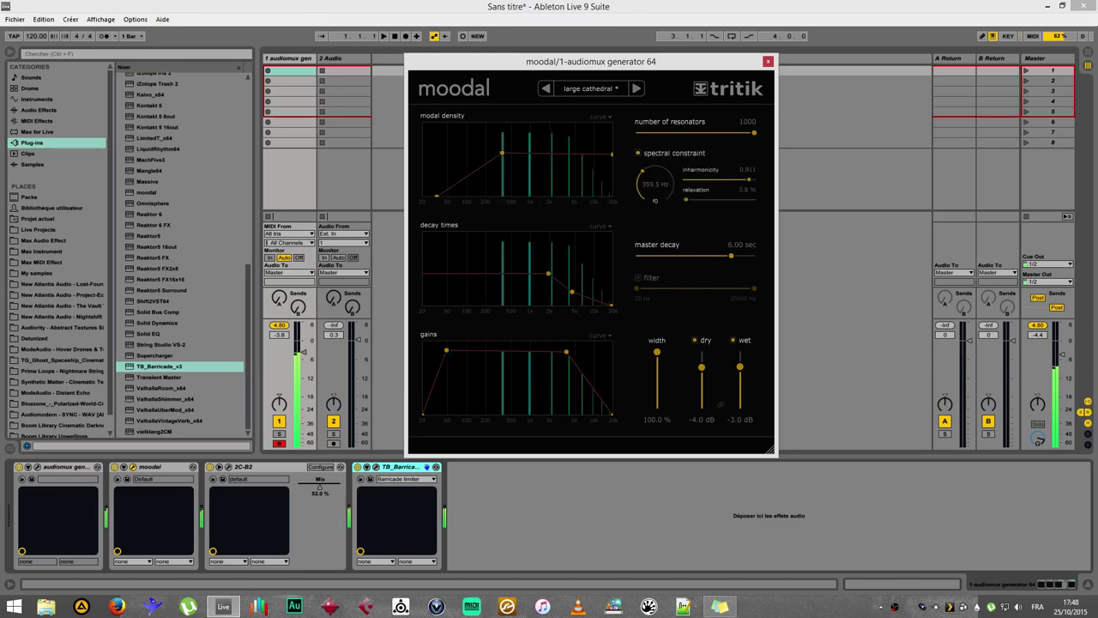
{"action": "left_click_drag", "start_coordinate": [749, 179], "coordinate": [743, 179]}
{"action": "left_click_drag", "start_coordinate": [685, 199], "coordinate": [705, 199]}
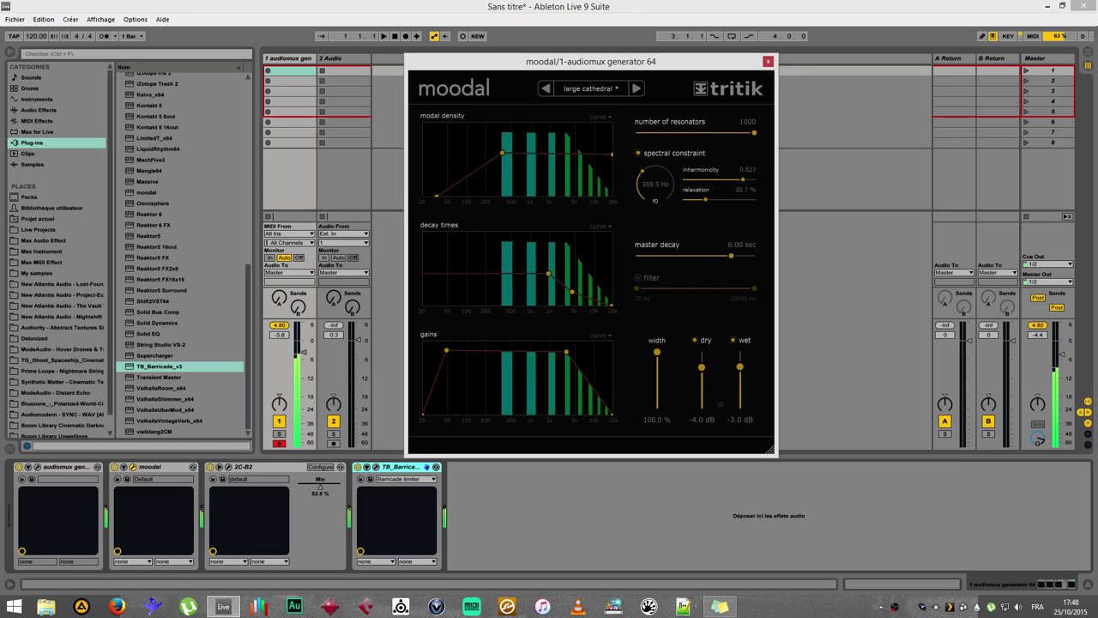
{"action": "mouse_move", "coordinate": [320, 486]}
{"action": "left_mouse_down"}
{"action": "mouse_move", "coordinate": [334, 487]}
{"action": "mouse_move", "coordinate": [317, 487]}
{"action": "left_mouse_up"}
{"action": "left_click_drag", "start_coordinate": [705, 200], "coordinate": [715, 200]}
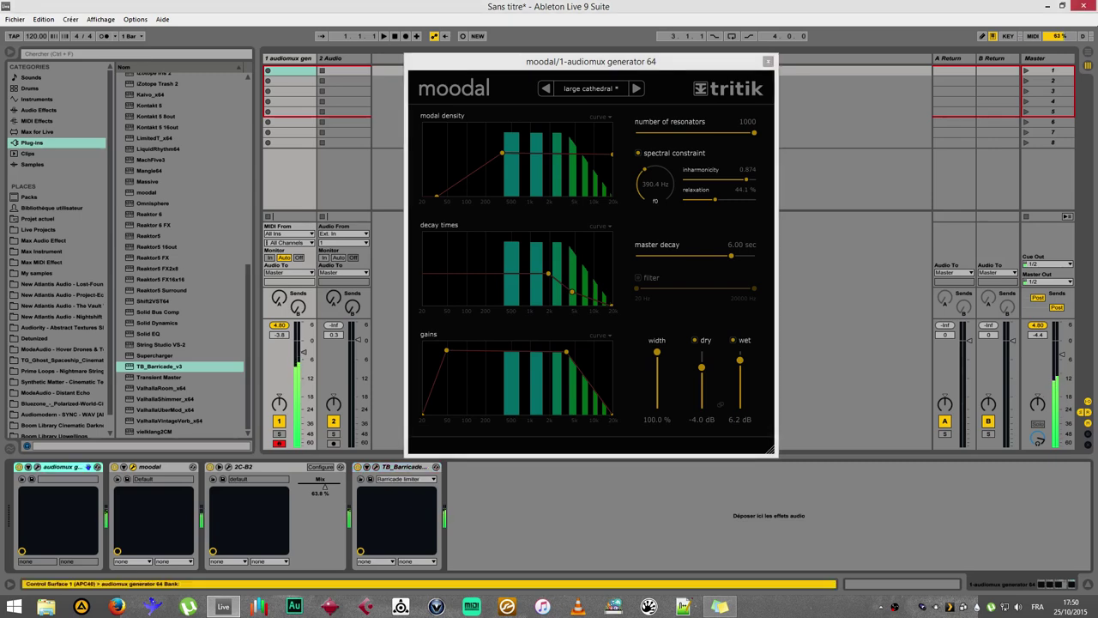
Replace the audiomux generator 64 instrument with the Atmo Drone Granulator_stretch preset from the user library's Max Instrument presets.
{"action": "key", "text": "Delete"}
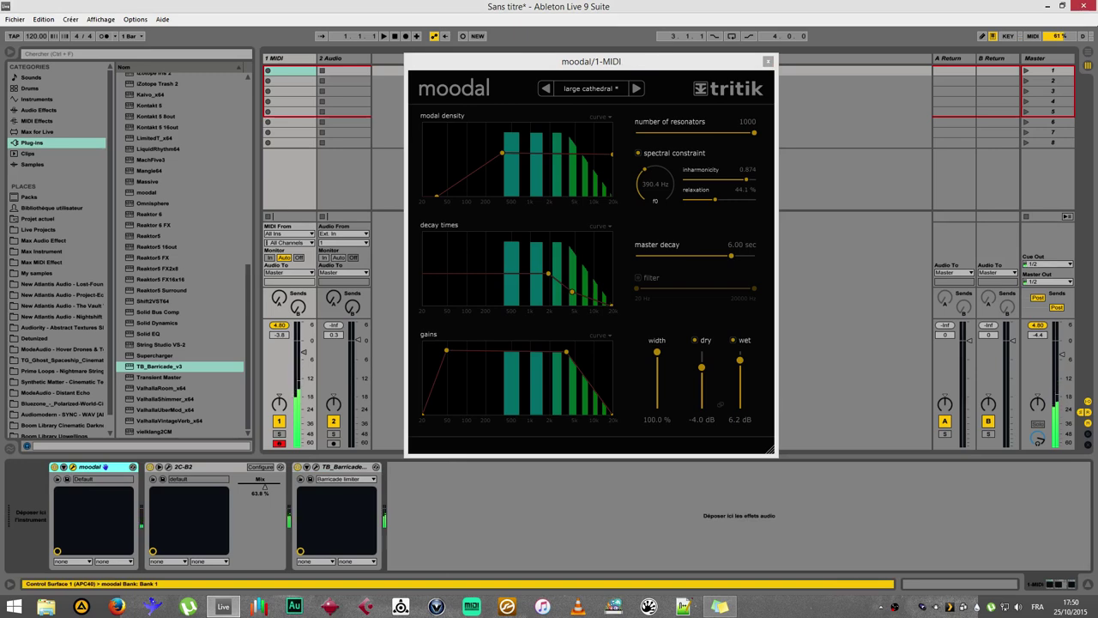
{"action": "left_click", "coordinate": [51, 208]}
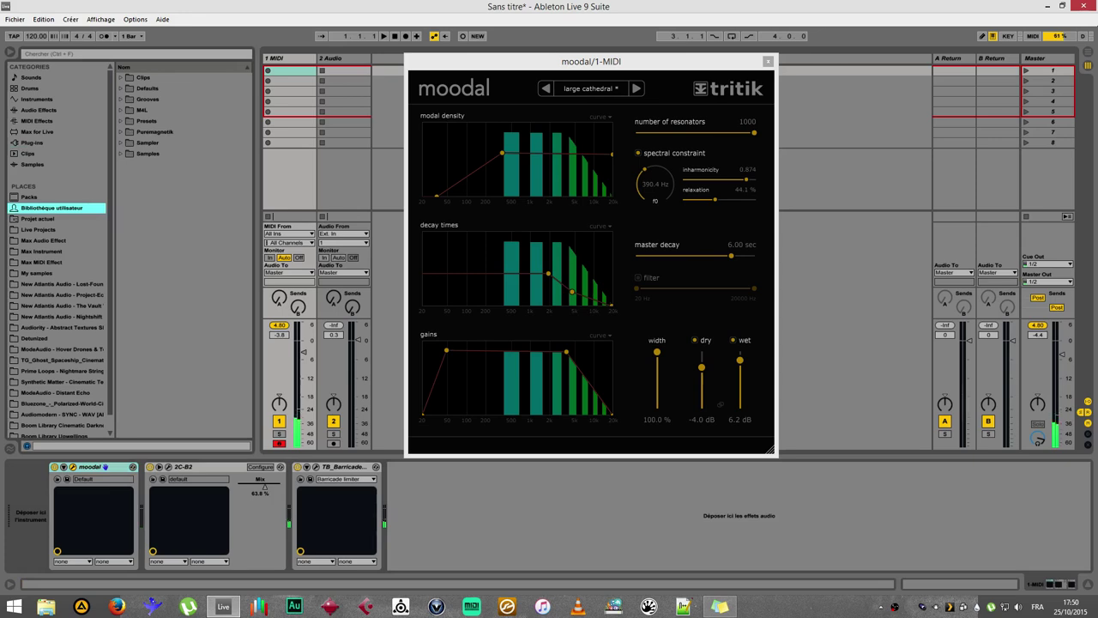
{"action": "left_click", "coordinate": [121, 121]}
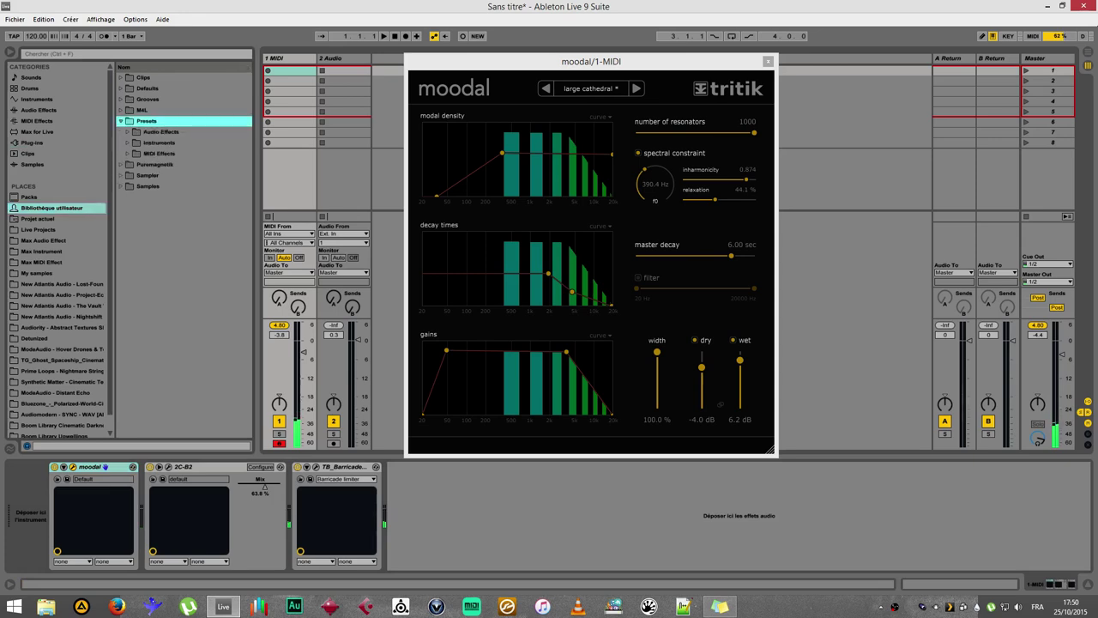
{"action": "left_click", "coordinate": [128, 143]}
{"action": "left_click", "coordinate": [135, 230]}
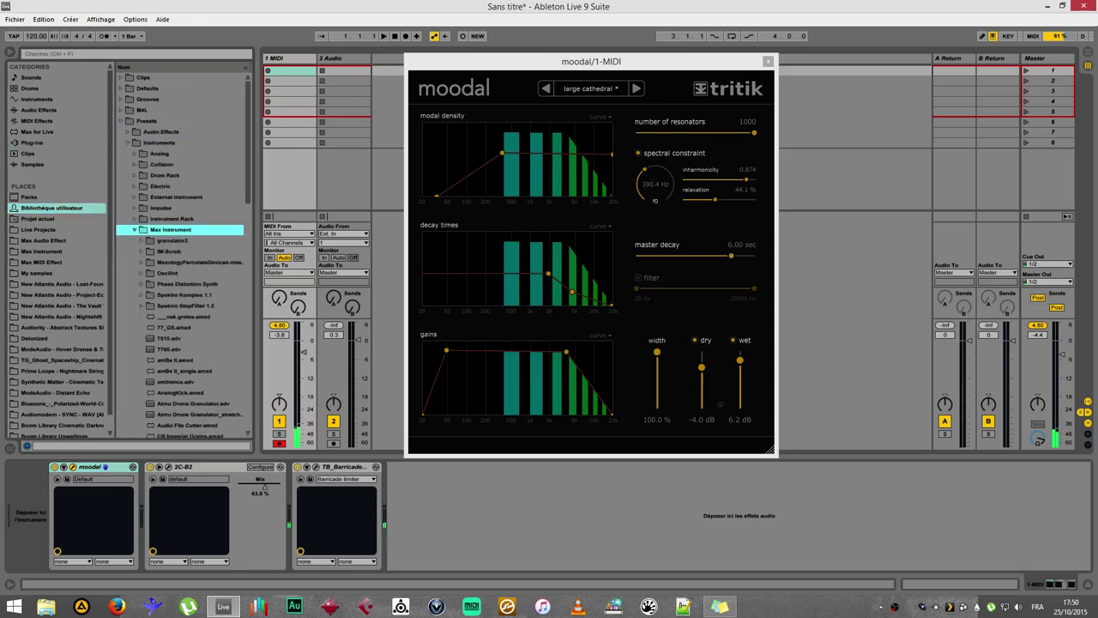
{"action": "scroll", "coordinate": [135, 230], "scroll_direction": "down", "scroll_amount": 4}
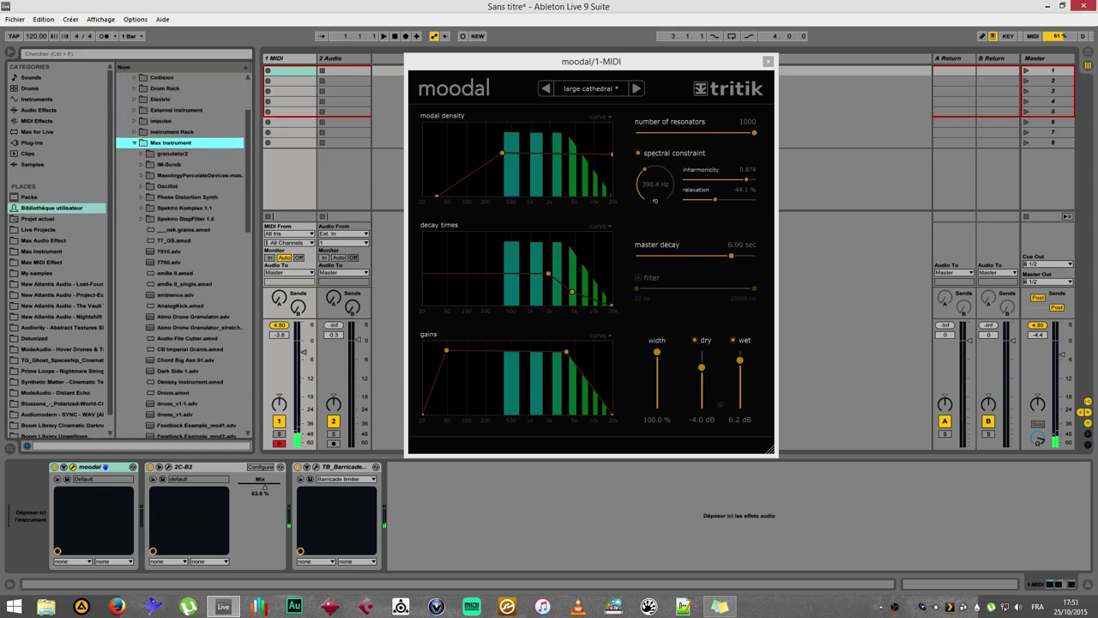
{"action": "left_click_drag", "start_coordinate": [198, 327], "coordinate": [33, 516]}
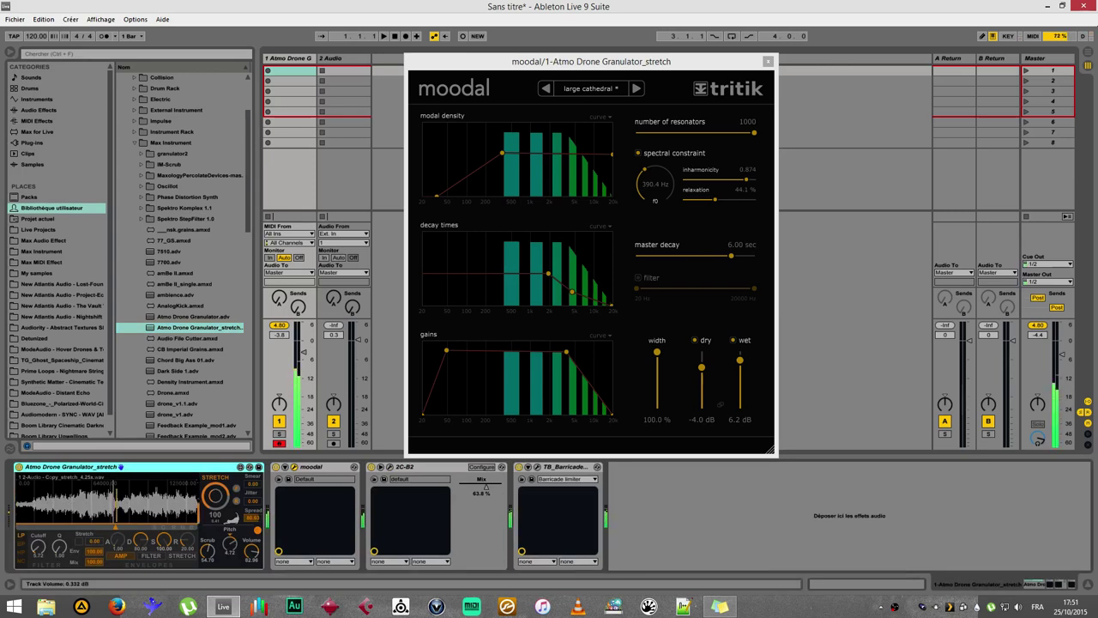
Load moodal's metallic room preset from the factory fx category and set the 2C-B2 mix to 47.9%.
{"action": "left_click", "coordinate": [591, 89]}
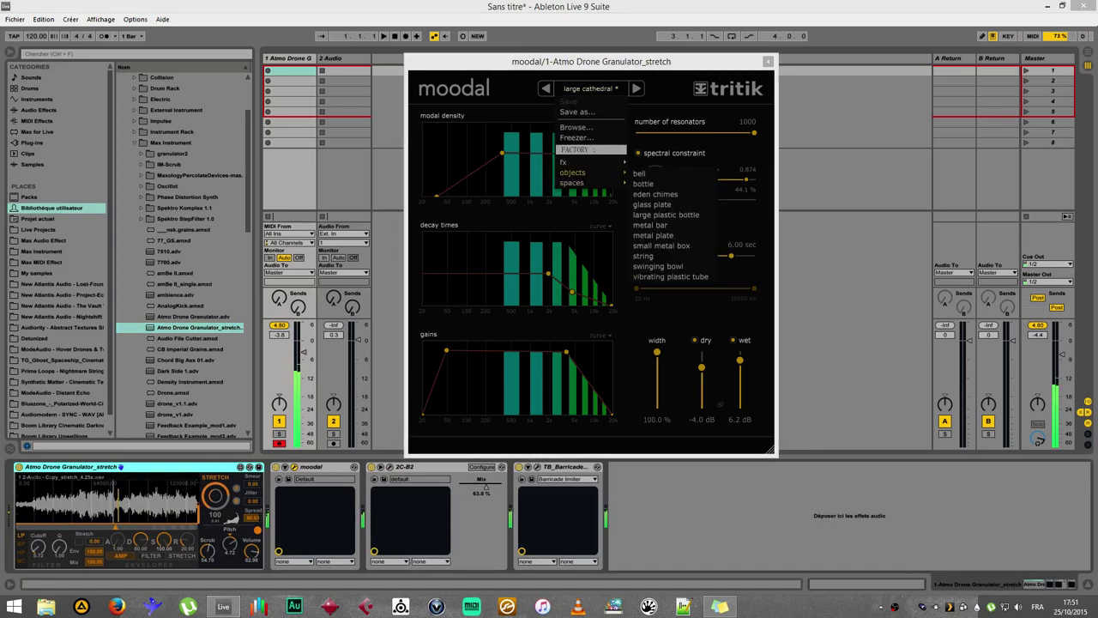
{"action": "mouse_move", "coordinate": [577, 162]}
{"action": "left_click", "coordinate": [657, 215]}
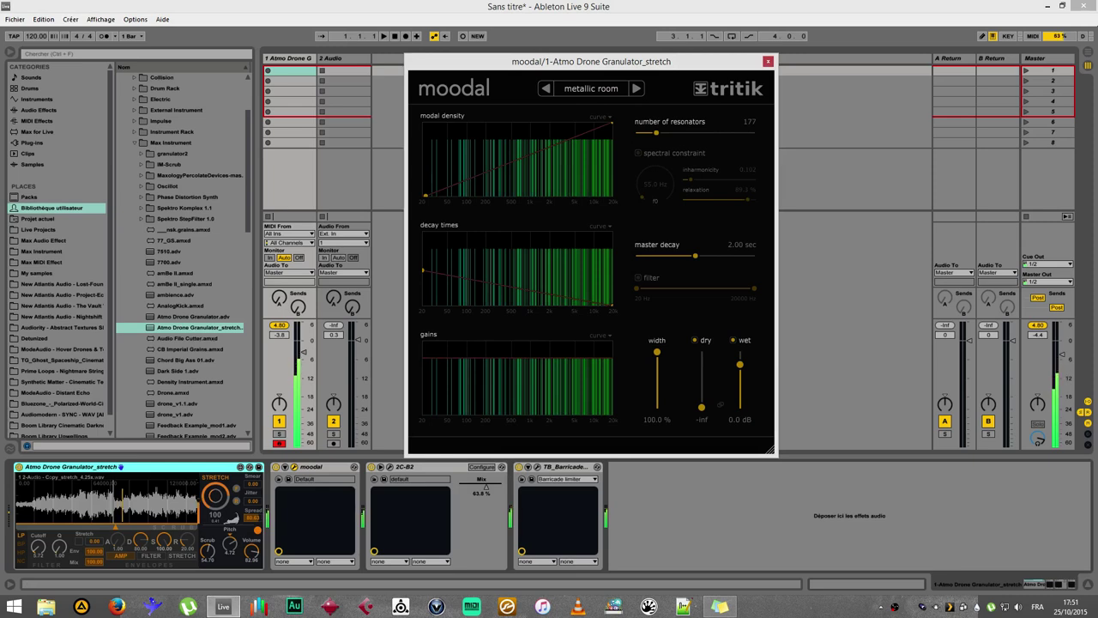
{"action": "left_click_drag", "start_coordinate": [482, 492], "coordinate": [482, 506]}
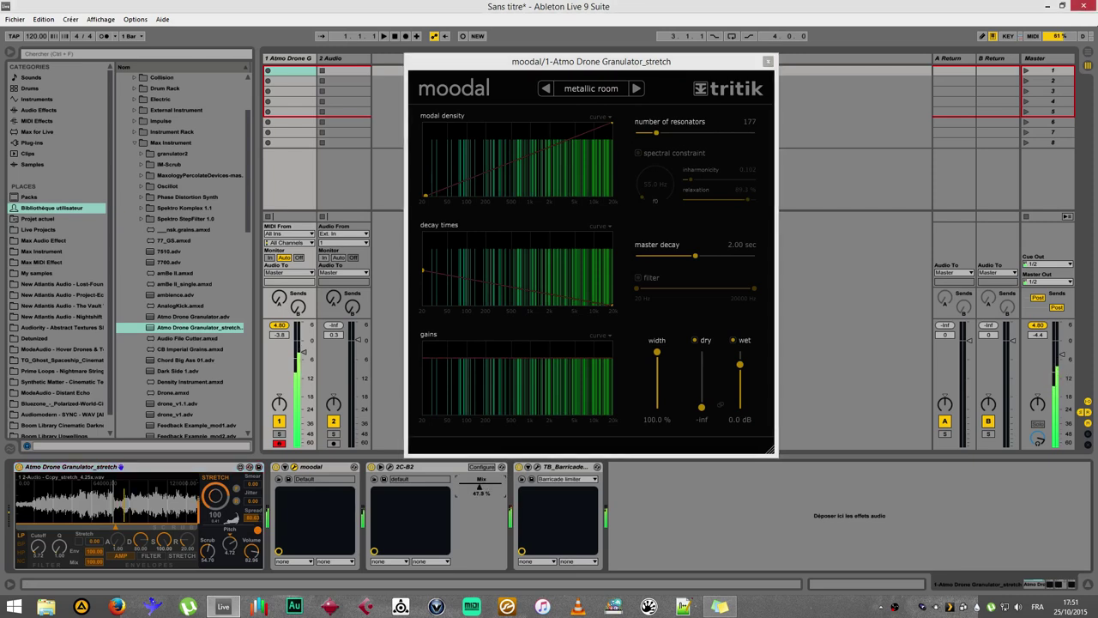
Enable moodal's spectral constraint and set f0 to 117.7 Hz, inharmonicity to 0.206 and relaxation to 17.5%.
{"action": "left_click", "coordinate": [638, 153]}
{"action": "left_click_drag", "start_coordinate": [656, 184], "coordinate": [656, 168]}
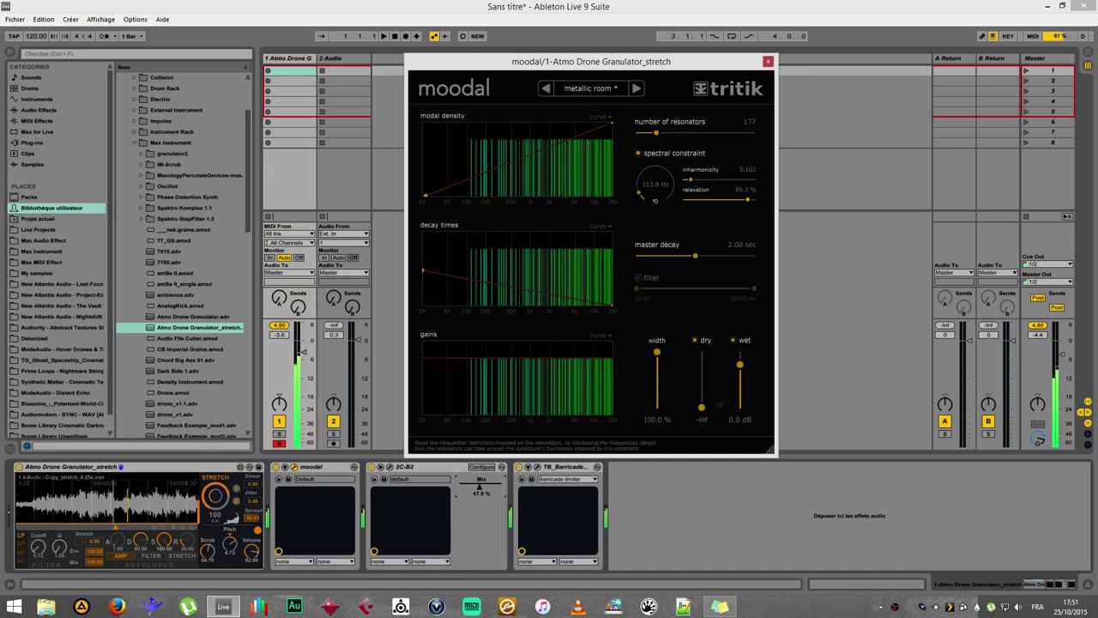
{"action": "left_click_drag", "start_coordinate": [748, 199], "coordinate": [698, 179]}
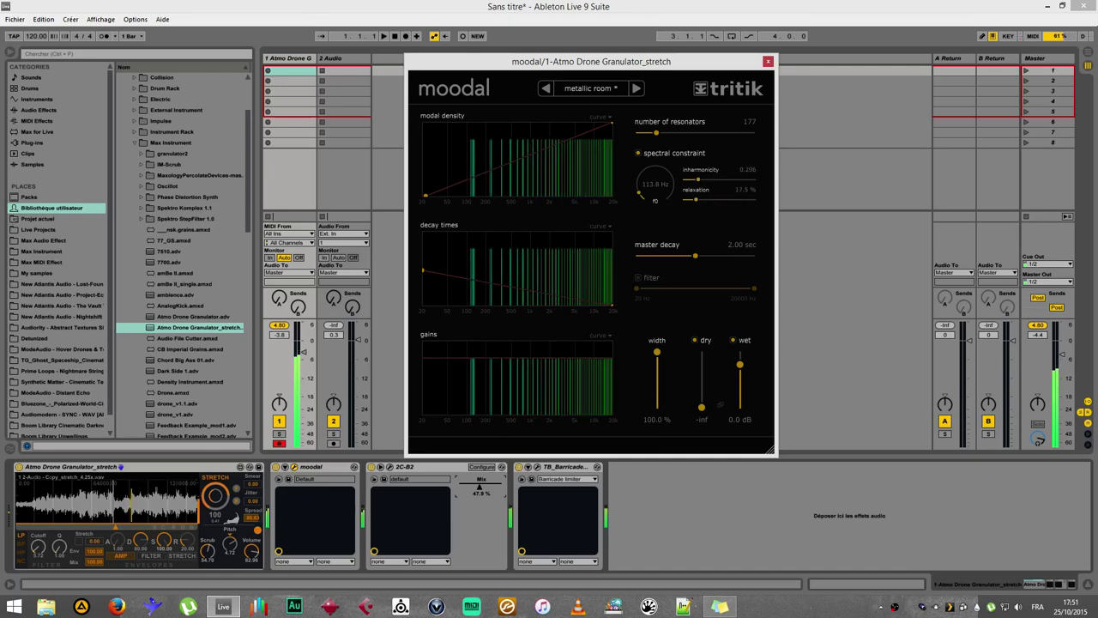
{"action": "left_click_drag", "start_coordinate": [655, 183], "coordinate": [655, 181]}
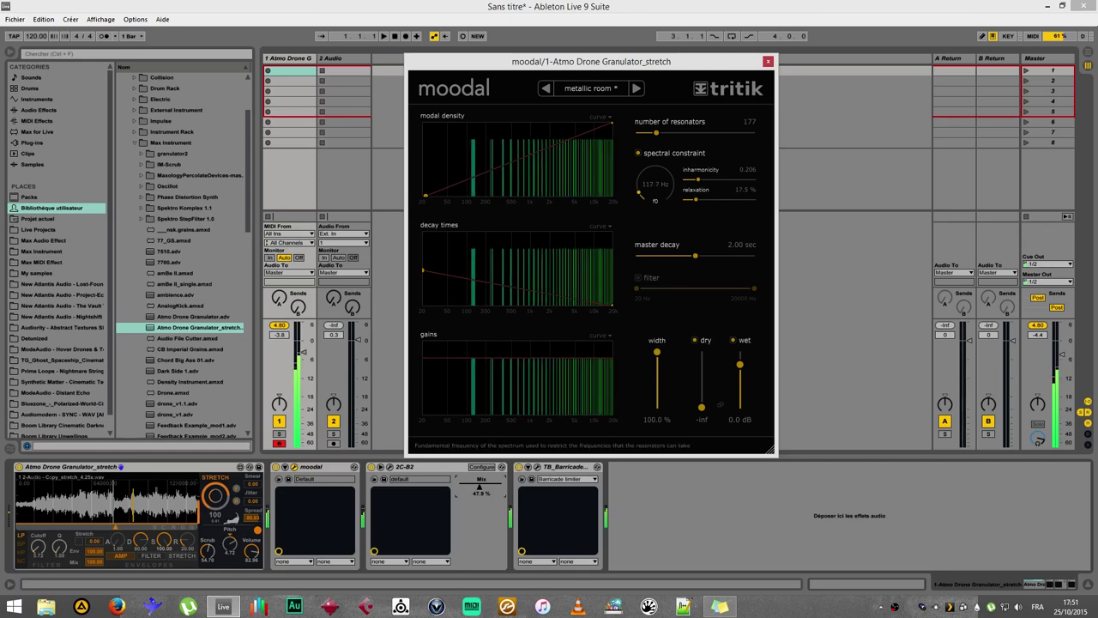
Replace the 2C-B2 effect with the Dark Rock insert preset for Magnetic from the Dub Machines pack, placed between moodal and TB_Barricade_v3.
{"action": "left_click", "coordinate": [404, 468]}
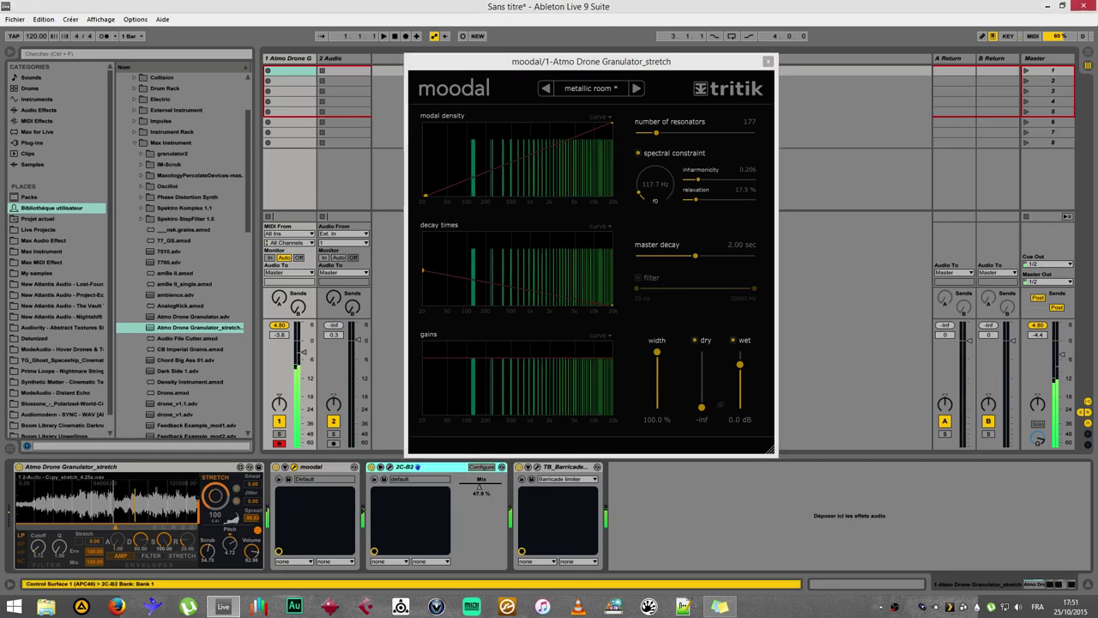
{"action": "key", "text": "Delete"}
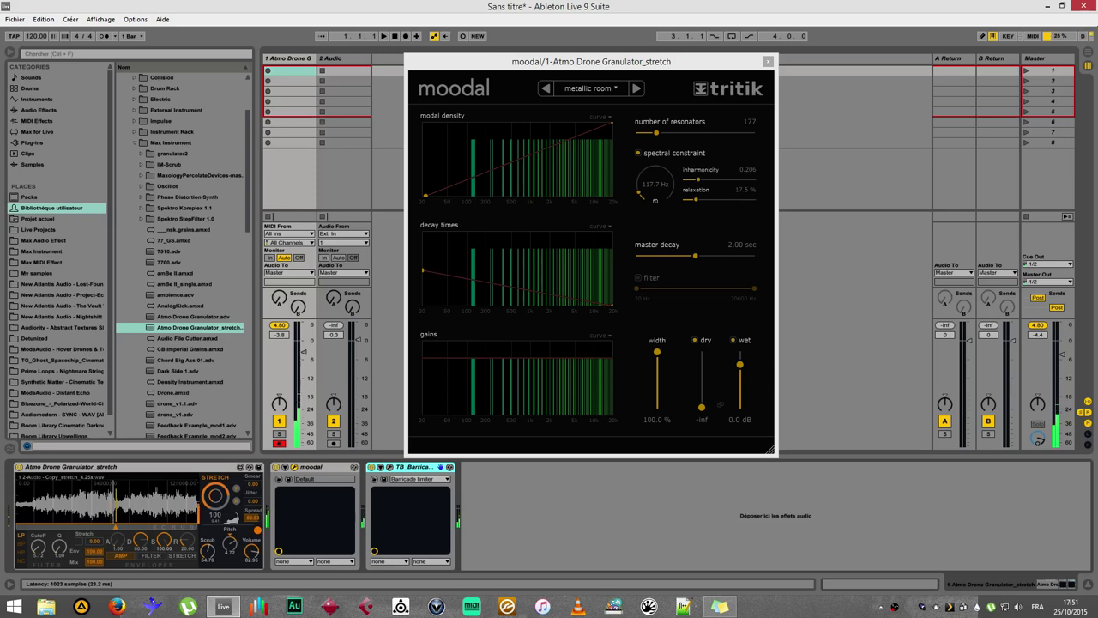
{"action": "left_click", "coordinate": [31, 197]}
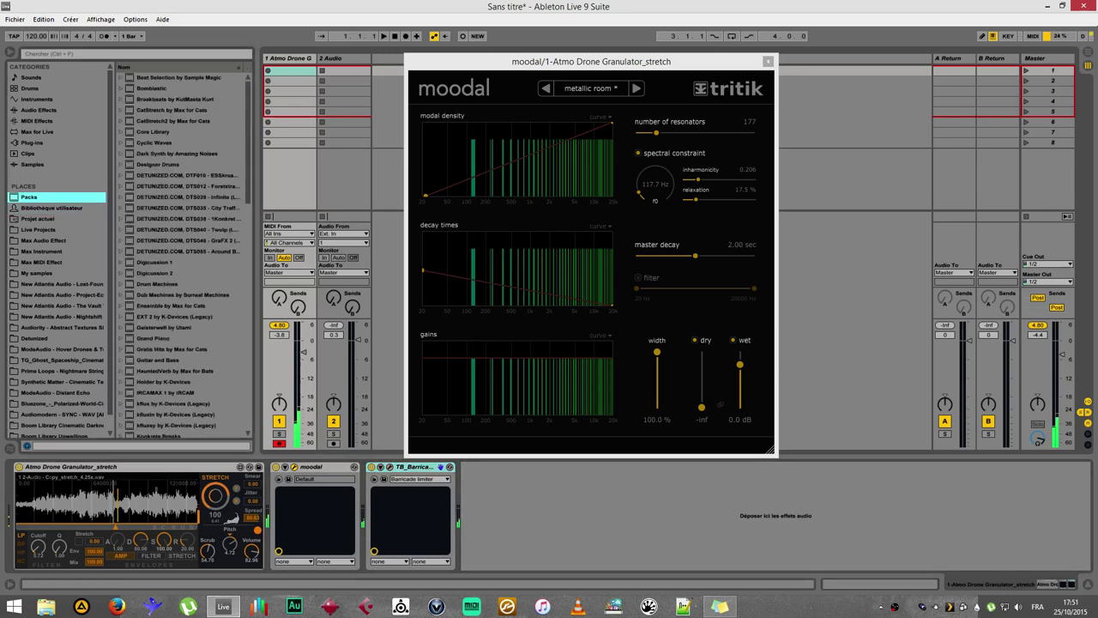
{"action": "left_click", "coordinate": [121, 295]}
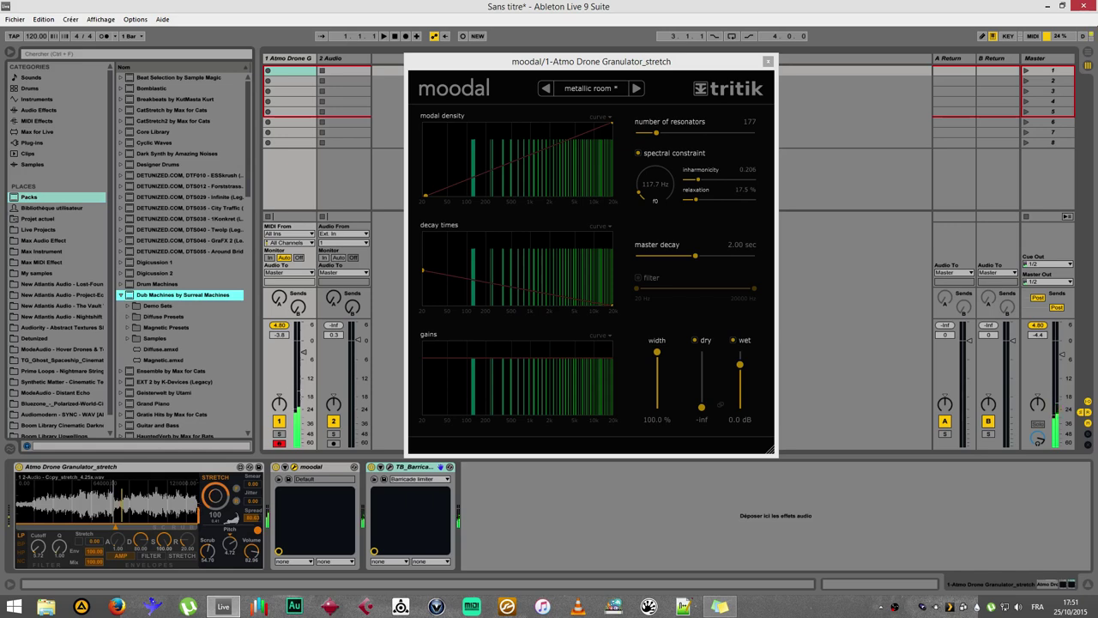
{"action": "left_click", "coordinate": [128, 328]}
{"action": "left_click", "coordinate": [135, 338]}
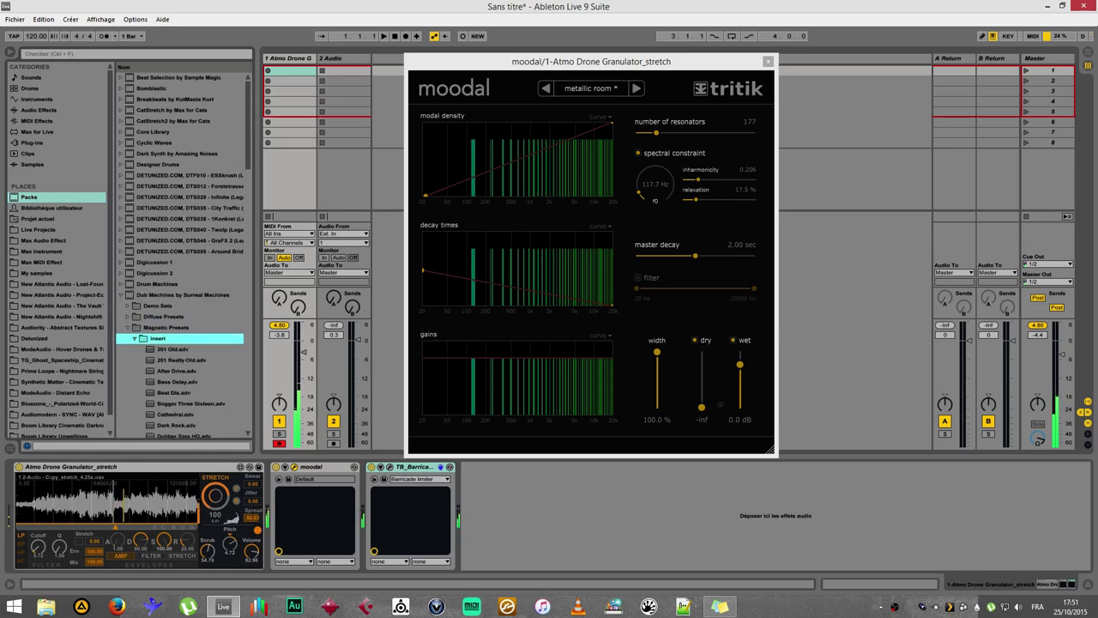
{"action": "scroll", "coordinate": [181, 338], "scroll_direction": "down", "scroll_amount": 5}
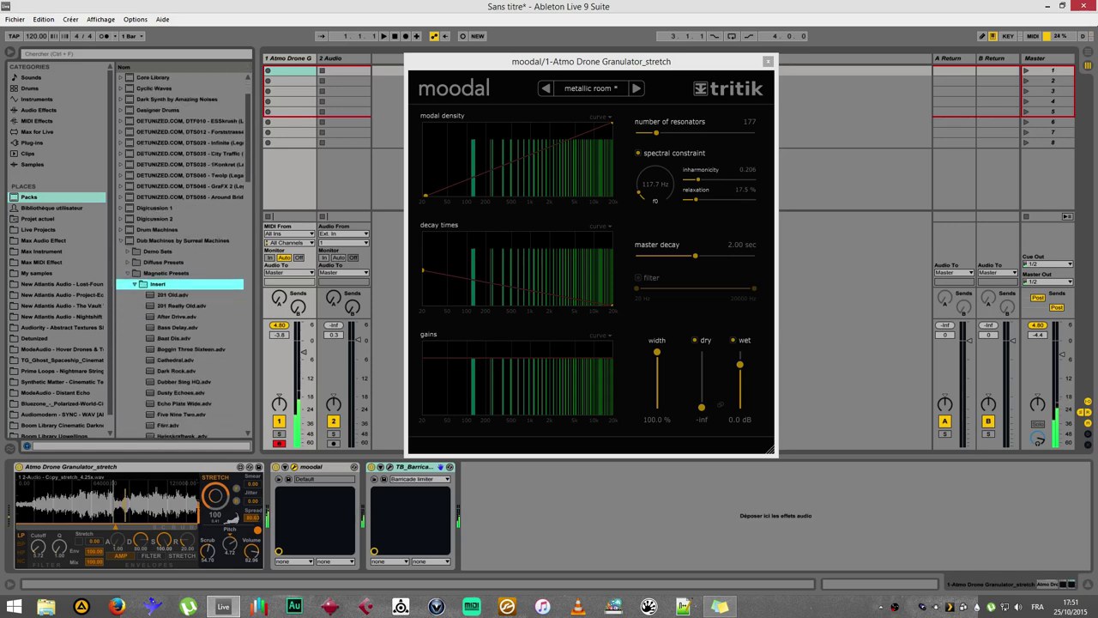
{"action": "left_click_drag", "start_coordinate": [177, 371], "coordinate": [367, 515]}
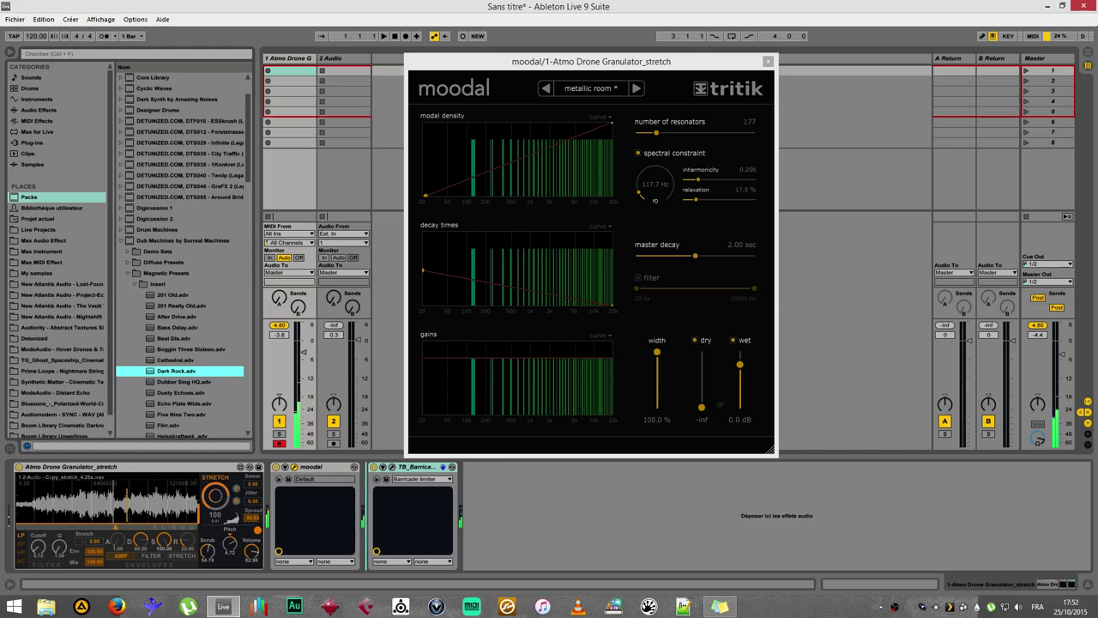
{"action": "key", "text": "Return"}
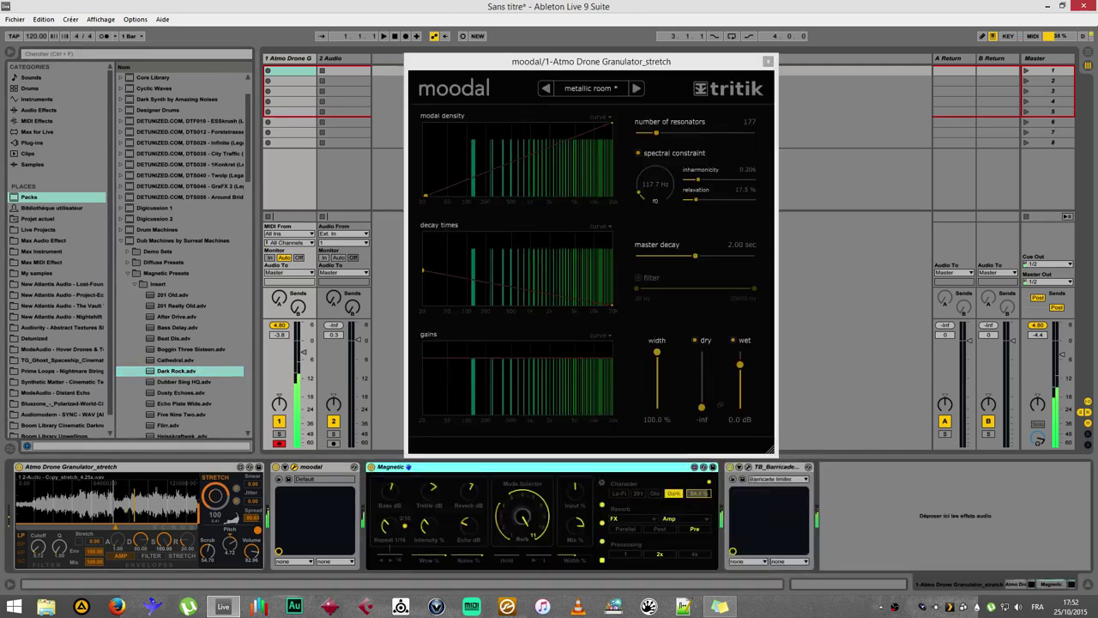
Swap the Magnetic effect's preset to Vintage Warmth Signal from the Insert presets and lower its input level.
{"action": "left_click", "coordinate": [704, 468]}
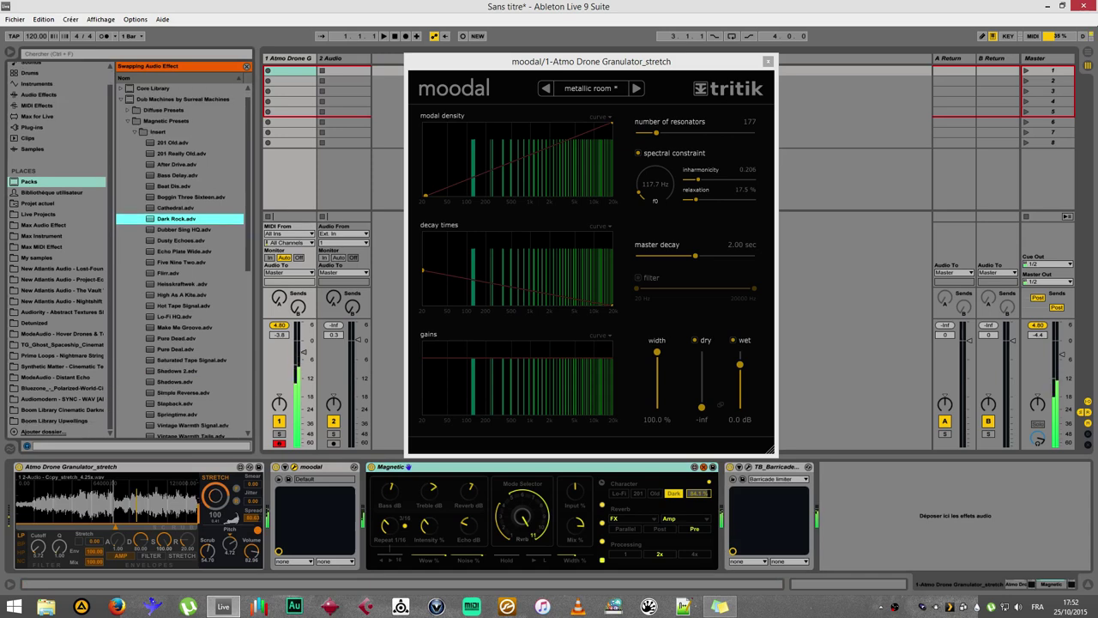
{"action": "double_click", "coordinate": [191, 328]}
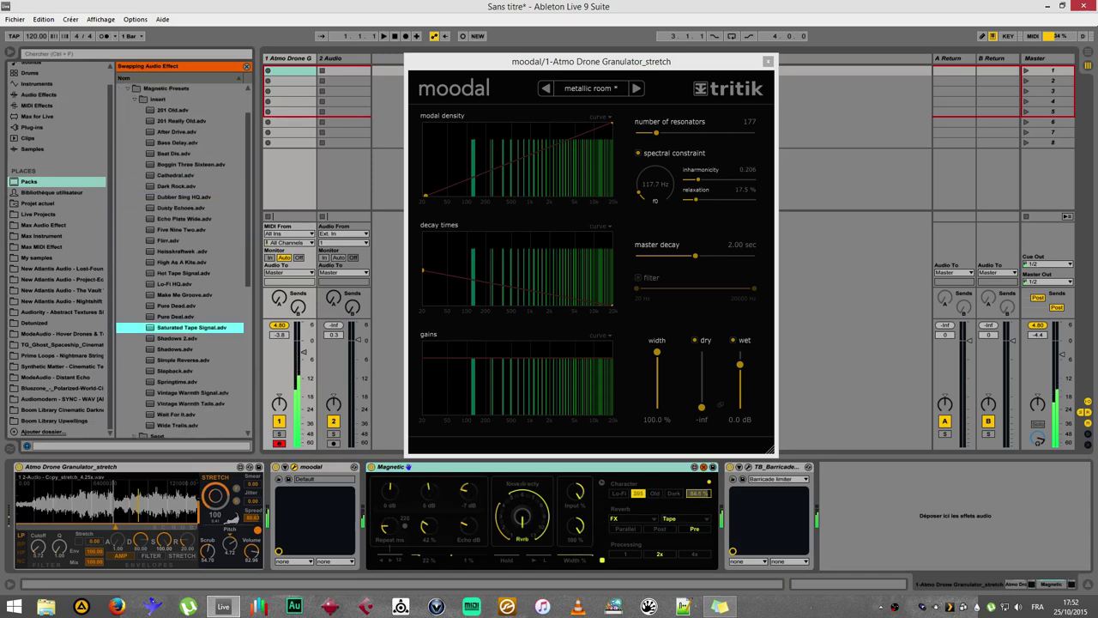
{"action": "key", "text": "v"}
{"action": "key", "text": "Return"}
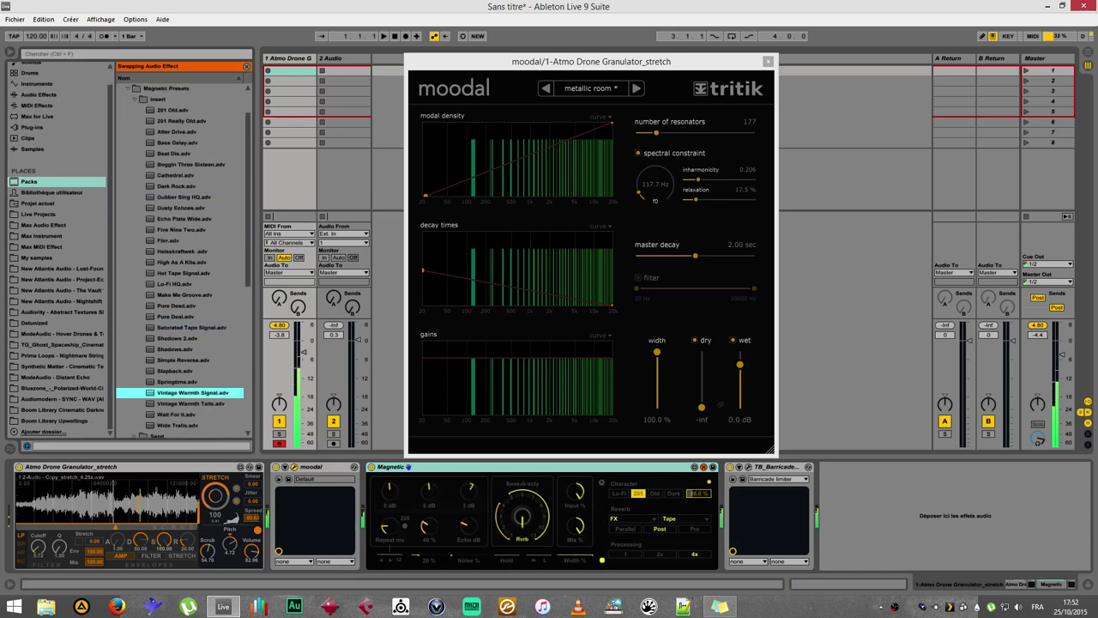
{"action": "key", "text": "q"}
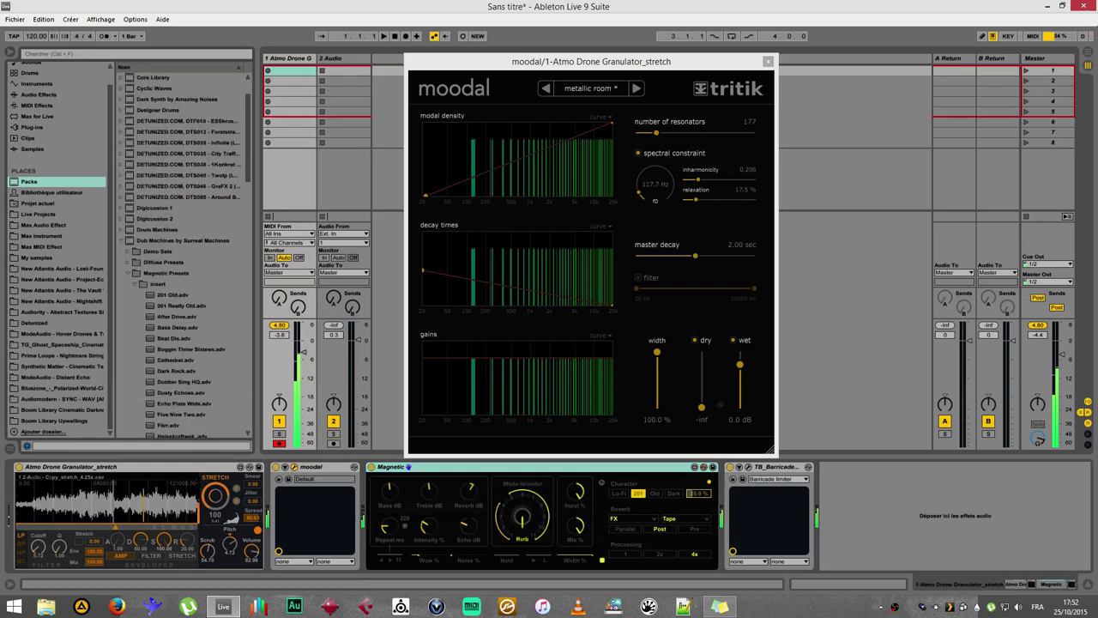
{"action": "left_click_drag", "start_coordinate": [576, 492], "coordinate": [576, 544]}
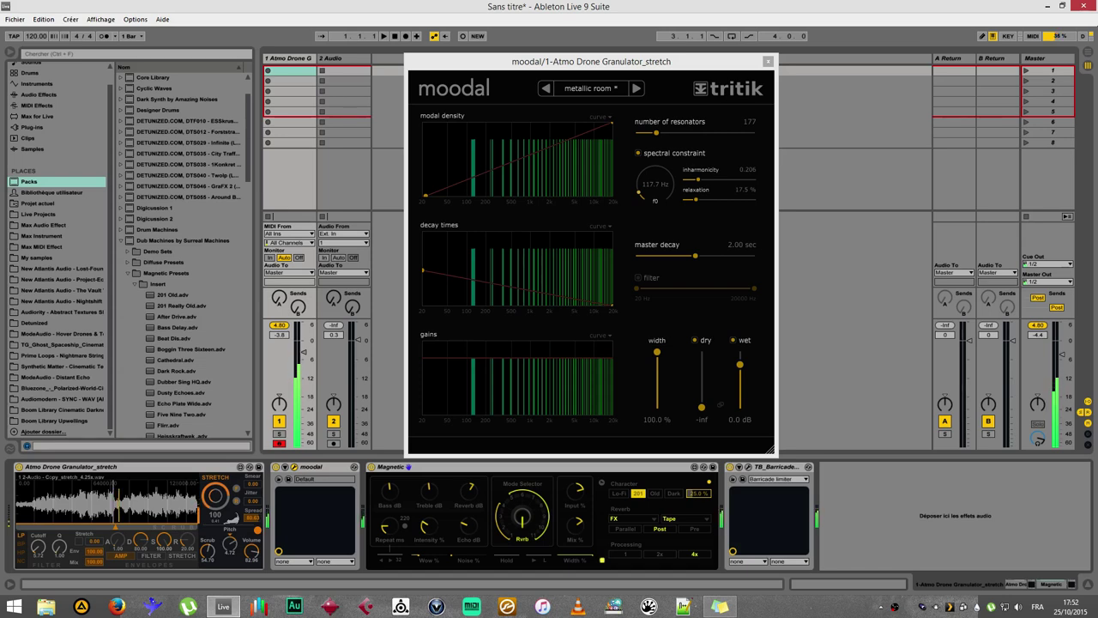
Set moodal's dry level to -19.9 dB and its spectral constraint to inharmonicity 0.370, relaxation 71.7% and f0 320.9 Hz.
{"action": "left_click_drag", "start_coordinate": [702, 406], "coordinate": [701, 377]}
{"action": "left_click_drag", "start_coordinate": [698, 180], "coordinate": [735, 199]}
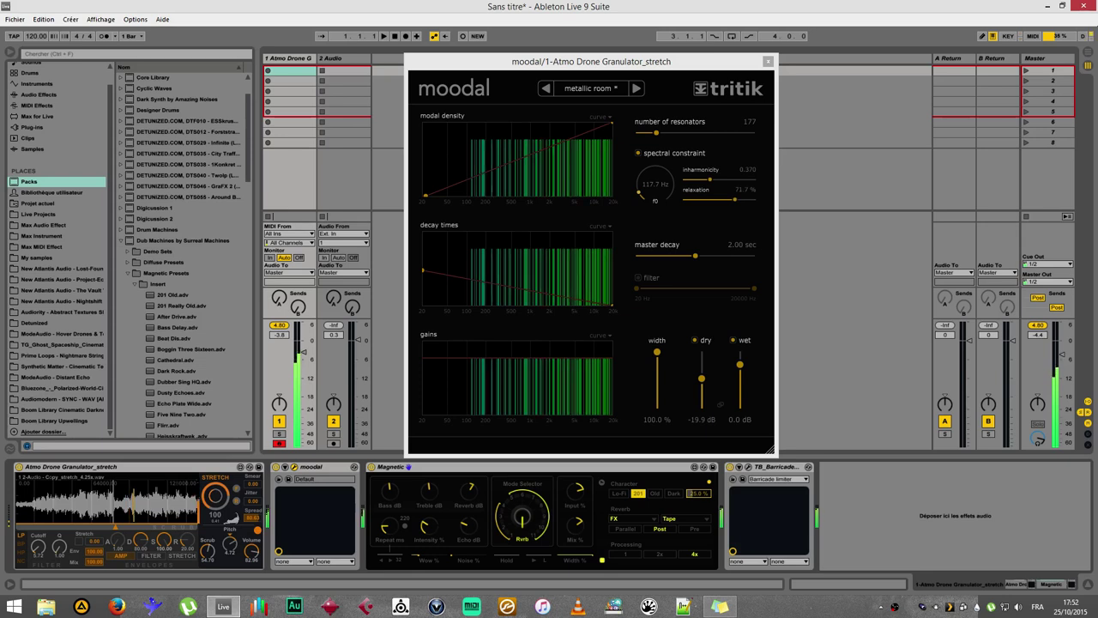
{"action": "left_click_drag", "start_coordinate": [656, 183], "coordinate": [655, 167]}
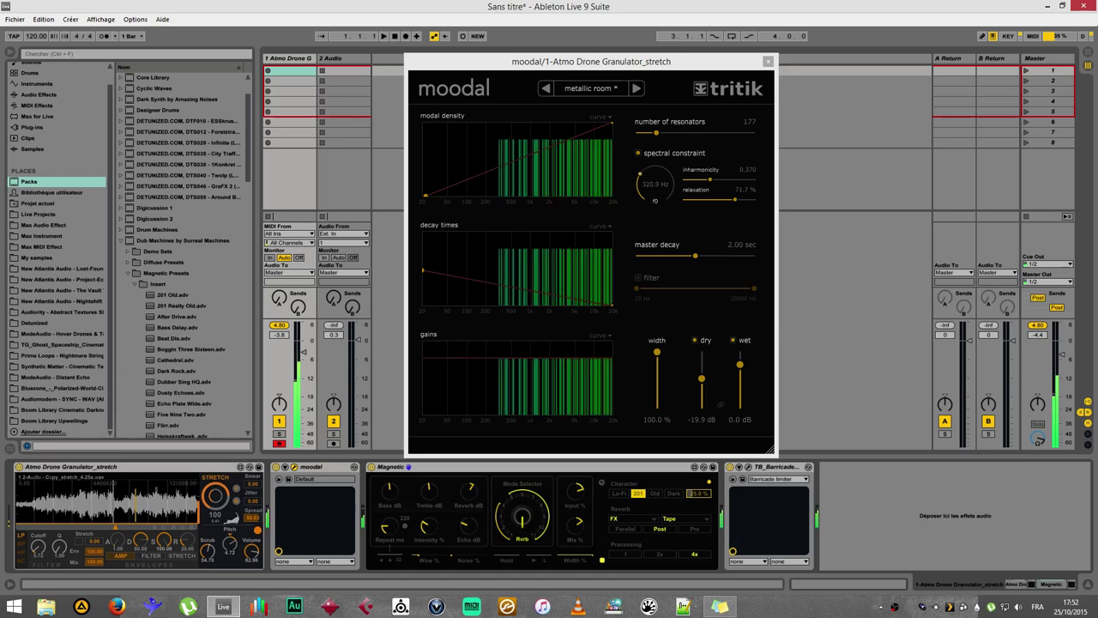